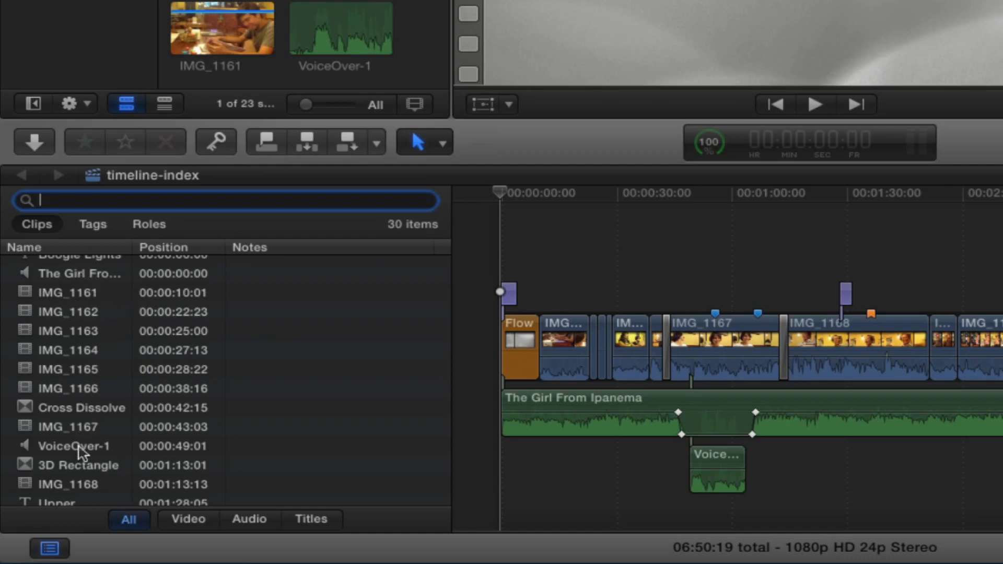
Examine the timeline index's clip list in full and filtered to video, audio and titles, and return it to all clips
scroll(83, 450, "down", 5)
scroll(83, 457, "down", 2)
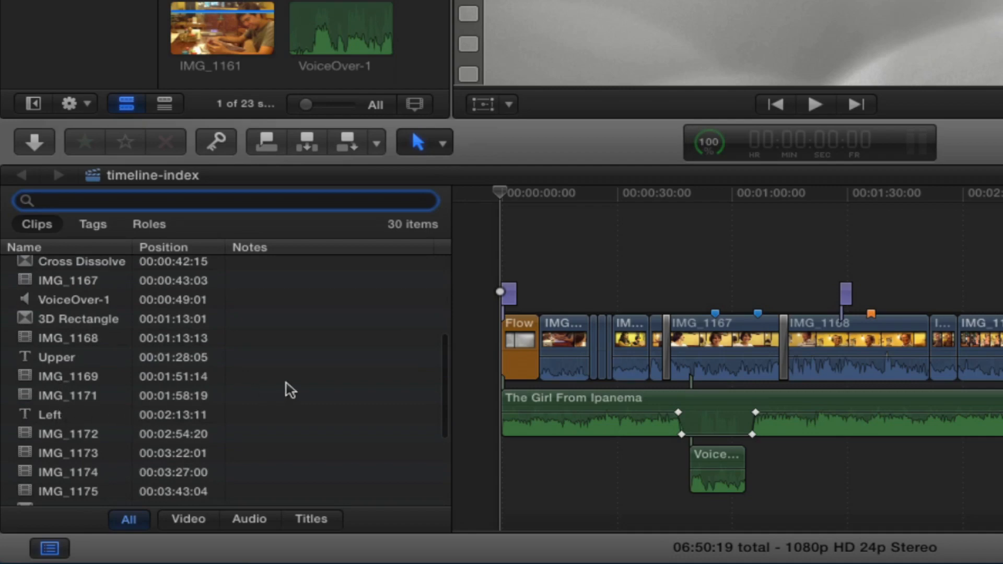
scroll(291, 390, "down", 4)
scroll(291, 389, "up", 5)
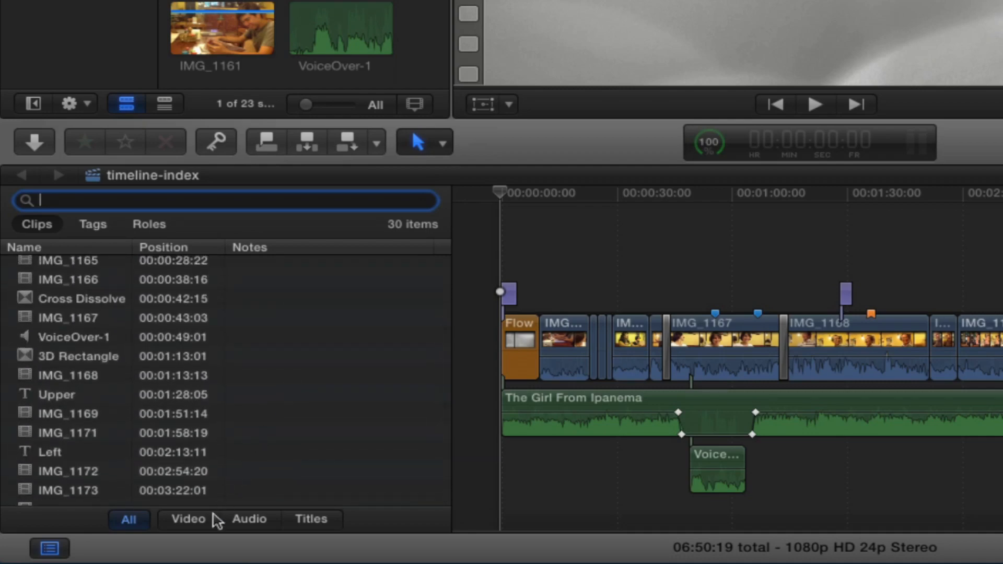
left_click(189, 519)
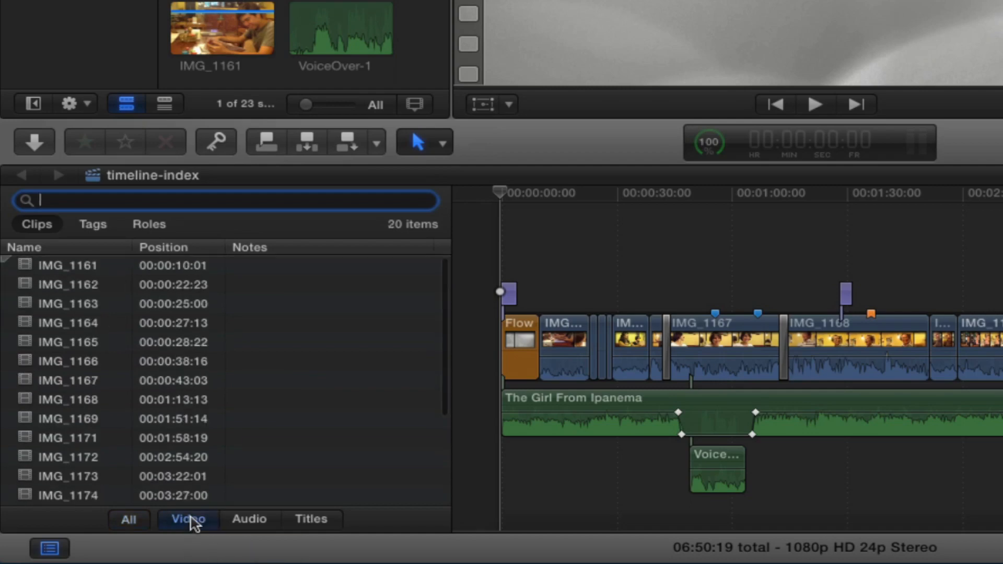
scroll(269, 392, "down", 2)
scroll(271, 391, "down", 2)
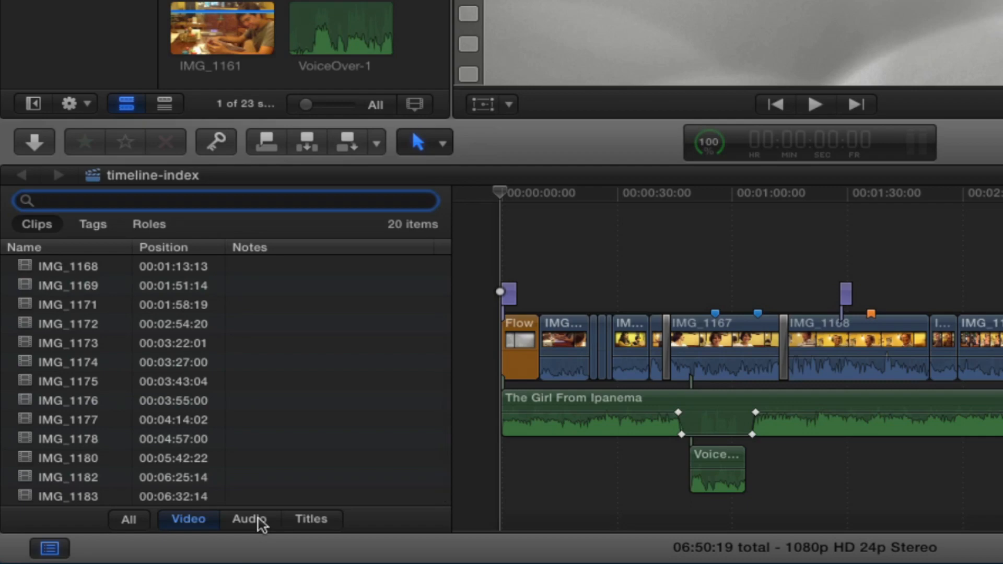
left_click(259, 519)
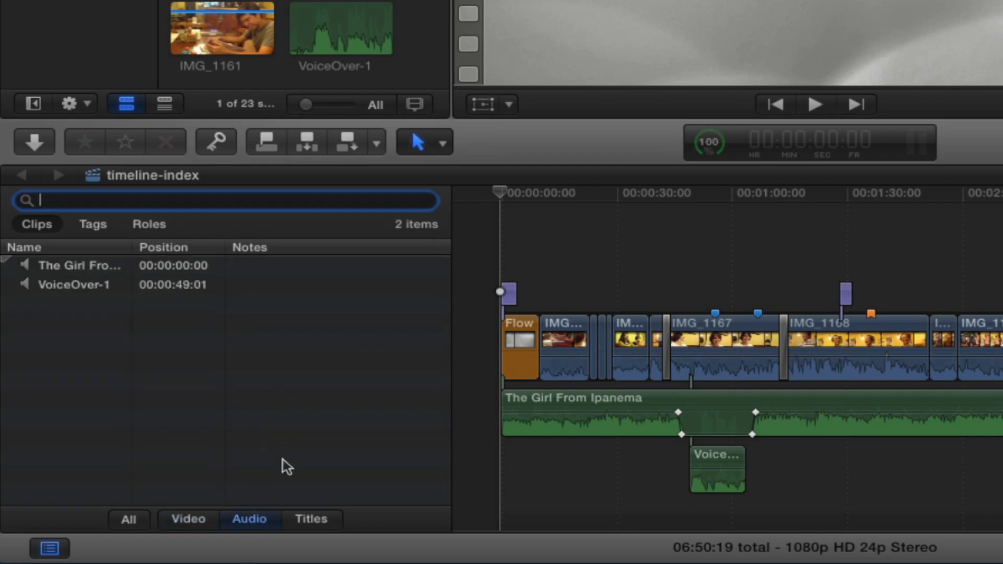
left_click(310, 521)
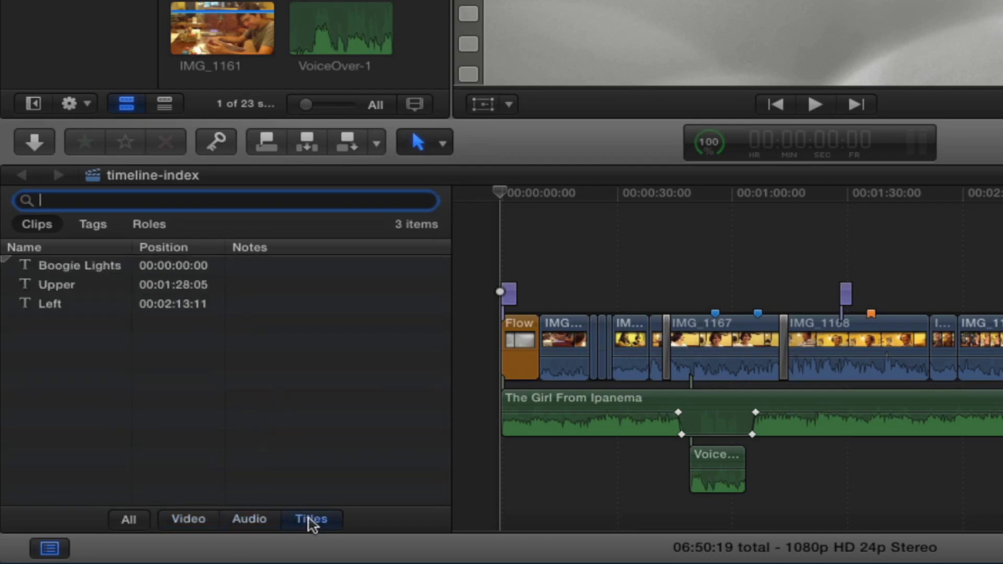
left_click(129, 519)
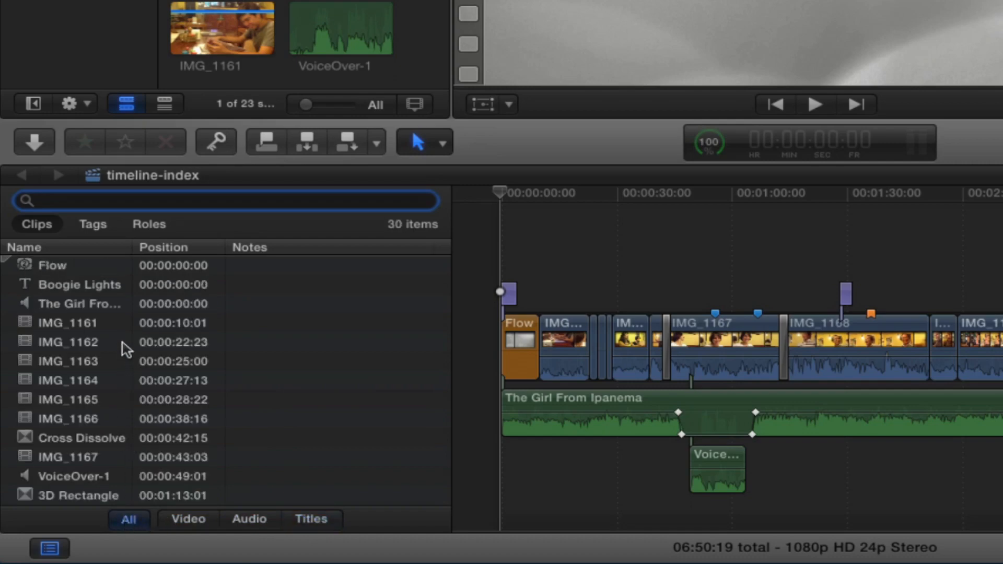
List the project's tags, view the IMG_1161 source clip, and jump to the keywords at 00:00:10:01, 00:00:27:13 and 00:01:13:13
left_click(93, 225)
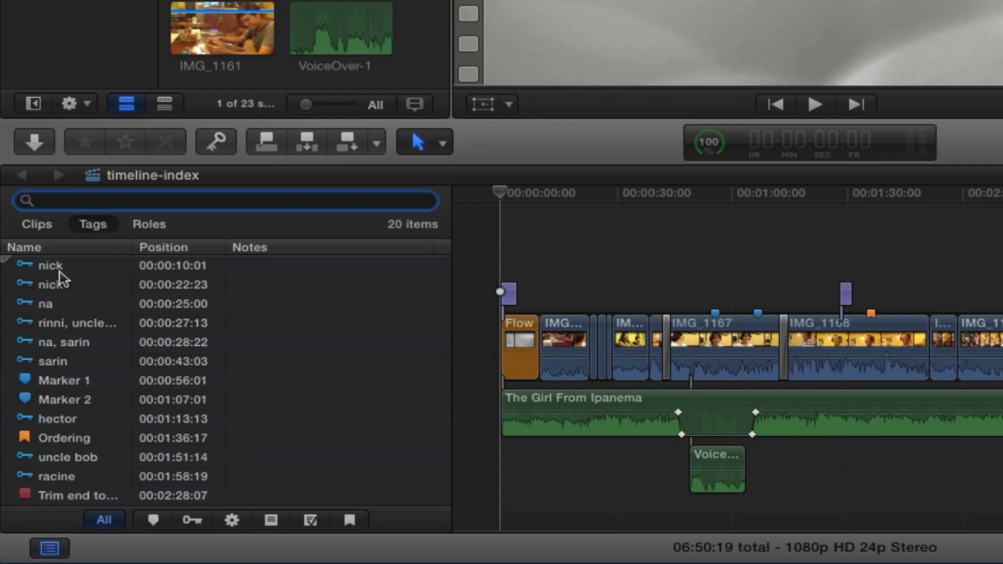
left_click(236, 17)
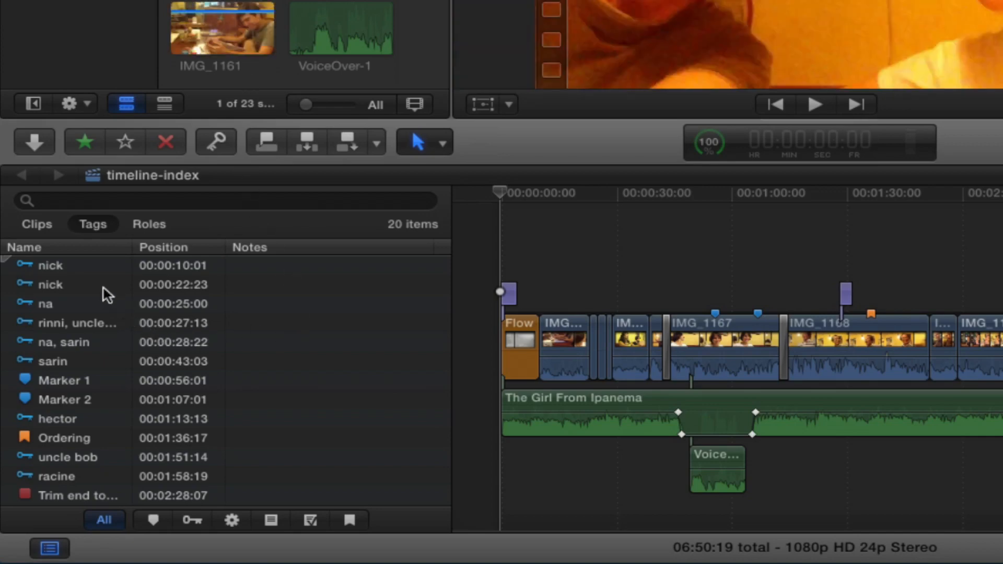
left_click(54, 267)
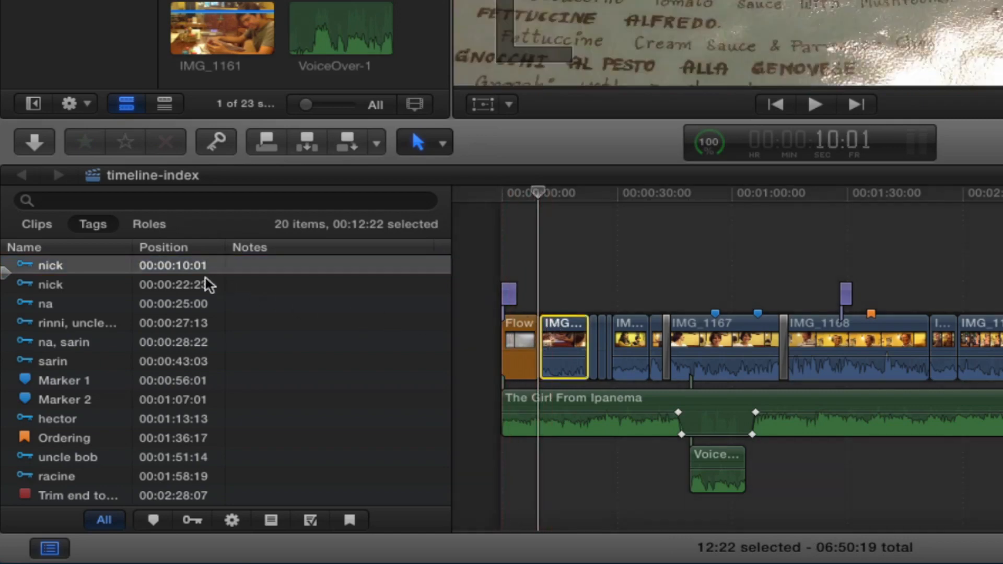
left_click(67, 327)
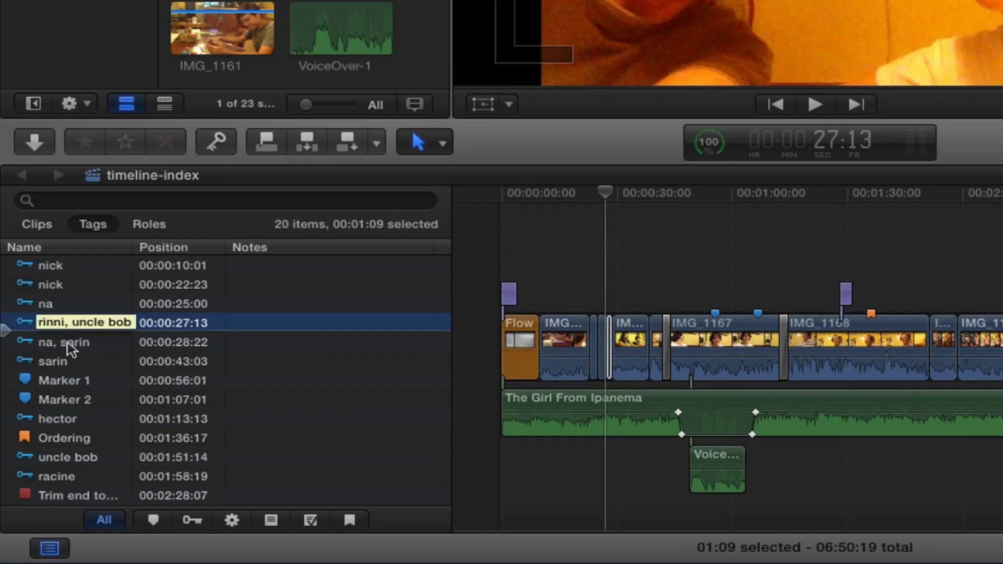
left_click(61, 421)
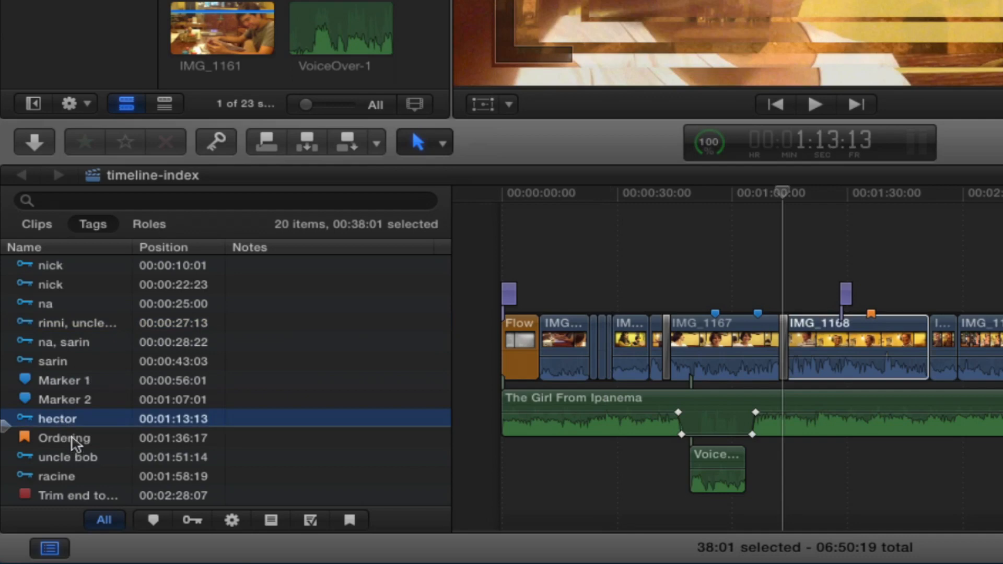
Jump to the Ordering chapter marker and the trim-end to-do marker, and bring up the roles list
left_click(73, 443)
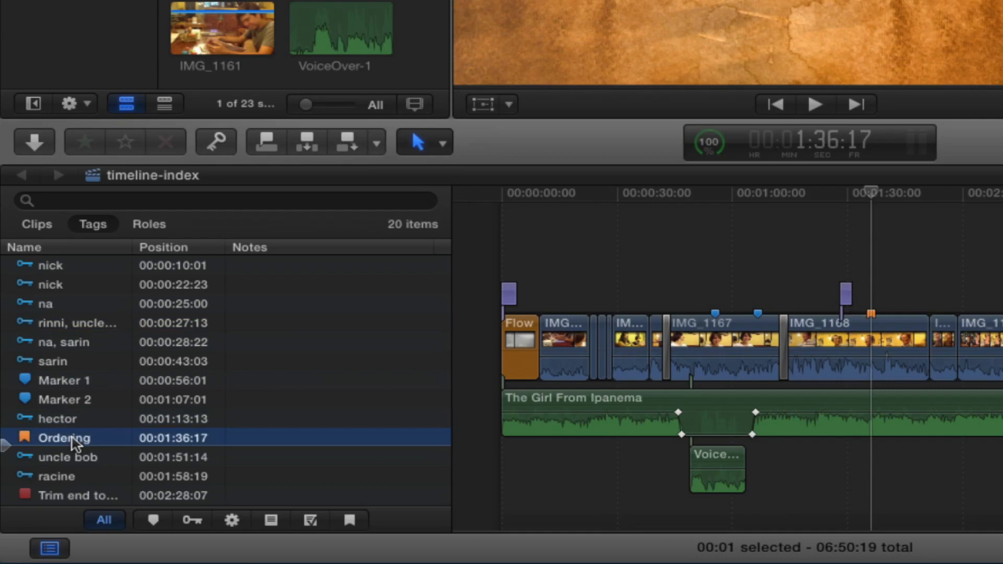
scroll(74, 443, "down", 5)
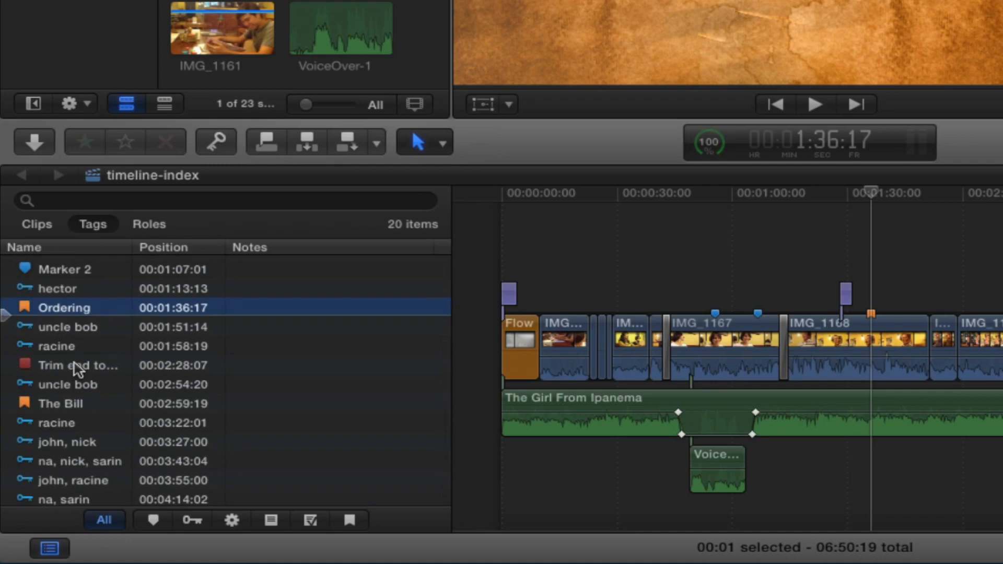
left_click(78, 368)
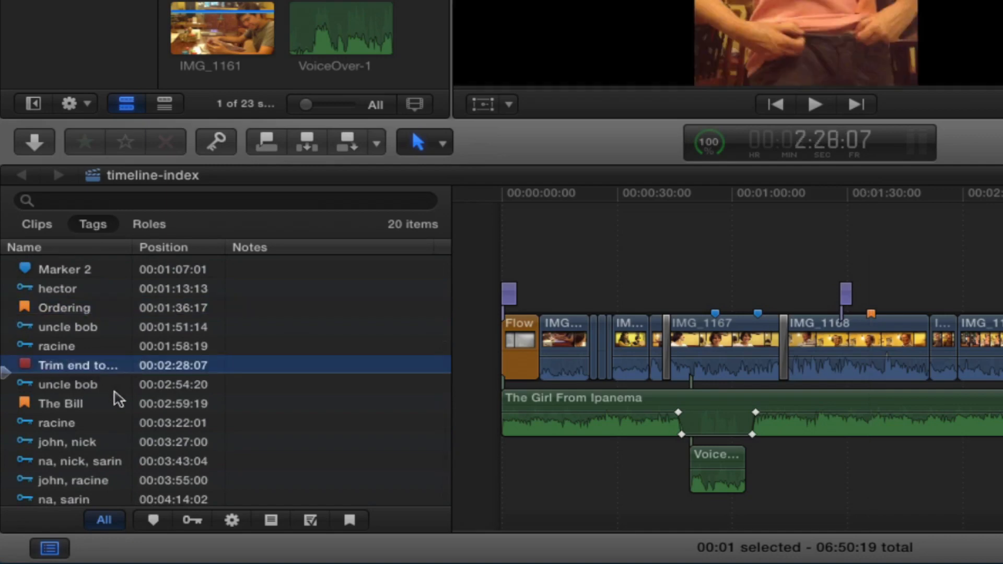
left_click(150, 225)
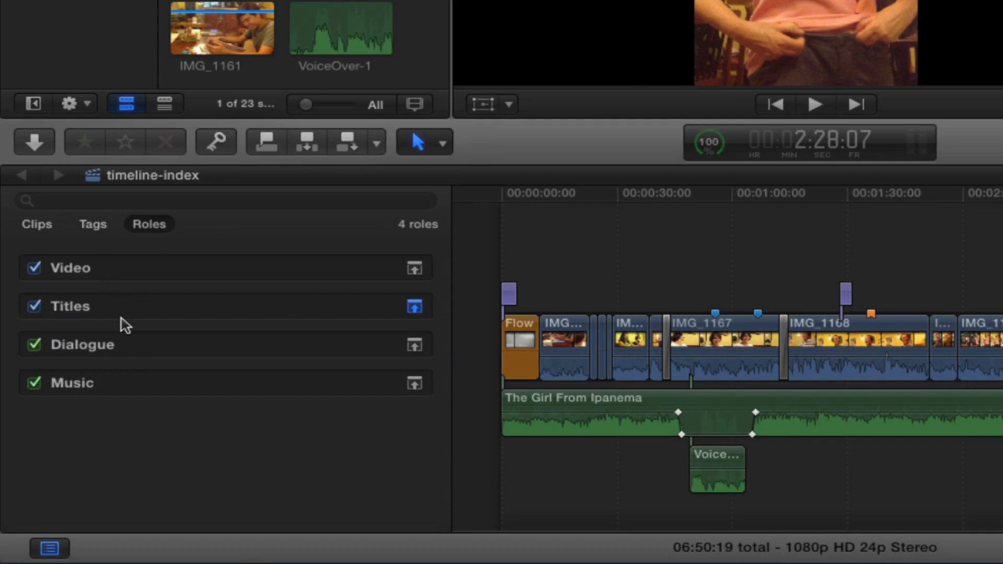
Rename the IMG_1164 clip in the index's clip list with the relative's name followed by 1
left_click(45, 227)
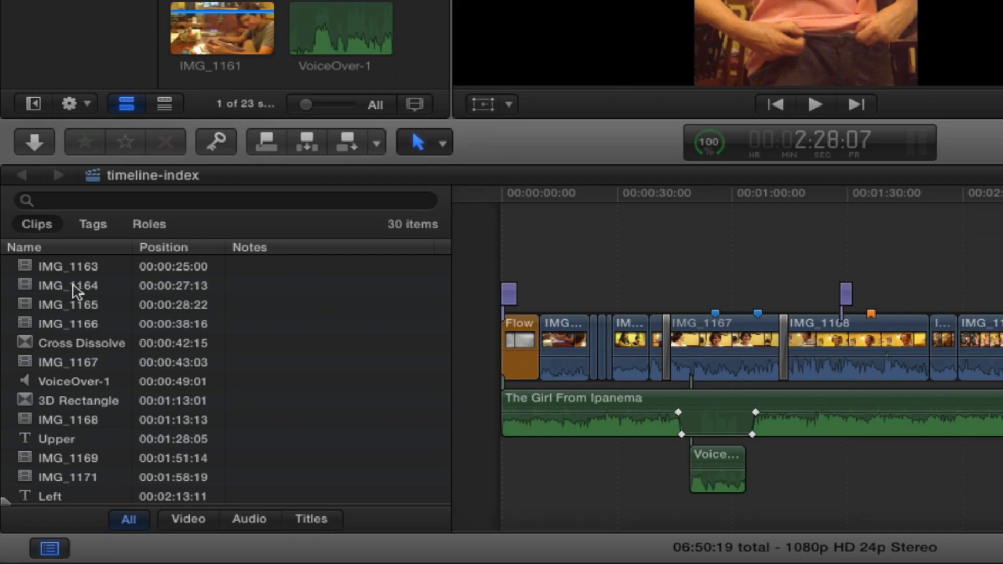
left_click(77, 291)
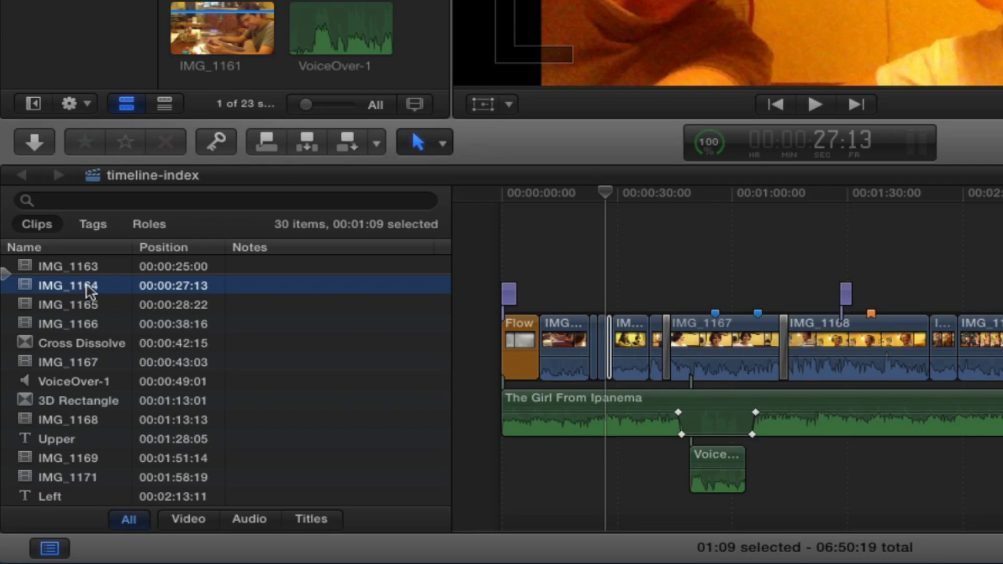
left_click(87, 286)
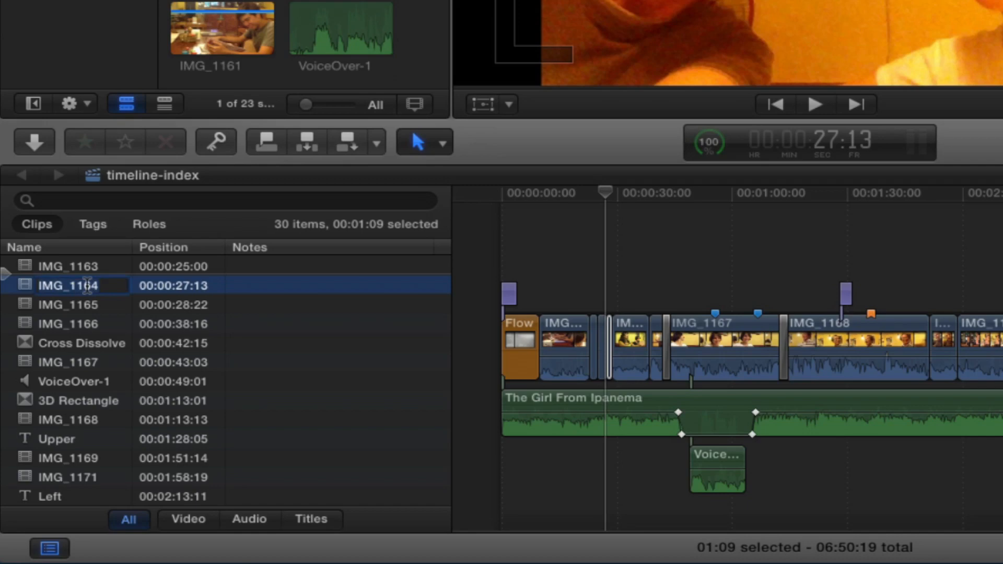
type("U")
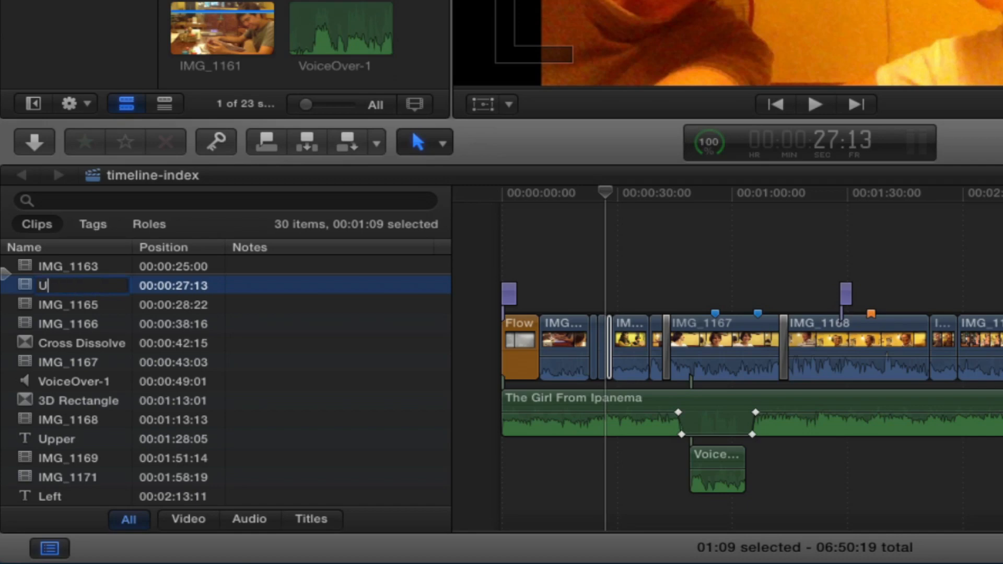
type("nclie Bob 1")
key("Return")
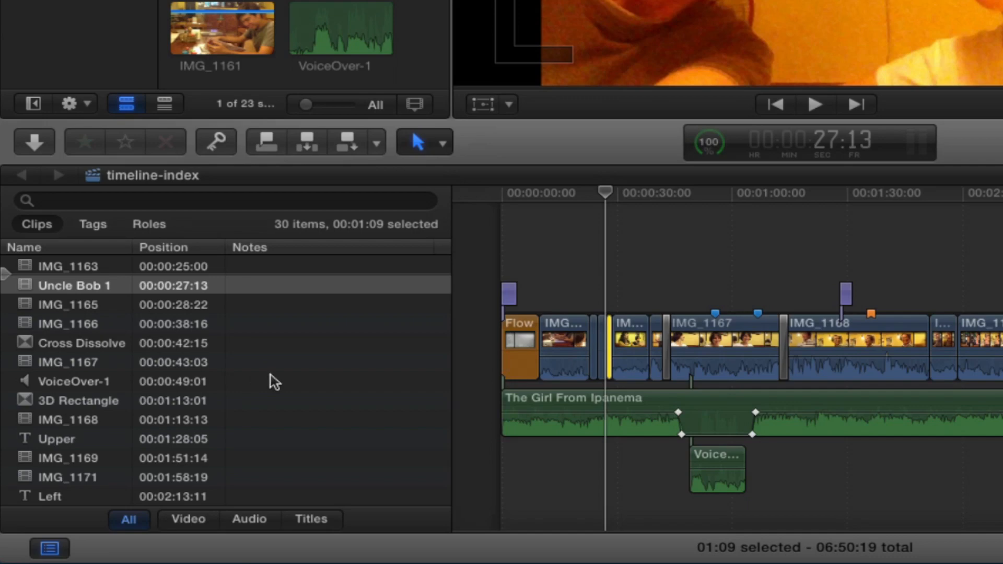
Find the trim-end to-do marker in the tags and trim the end of IMG_1171 back to it at 2:28:07
left_click(92, 224)
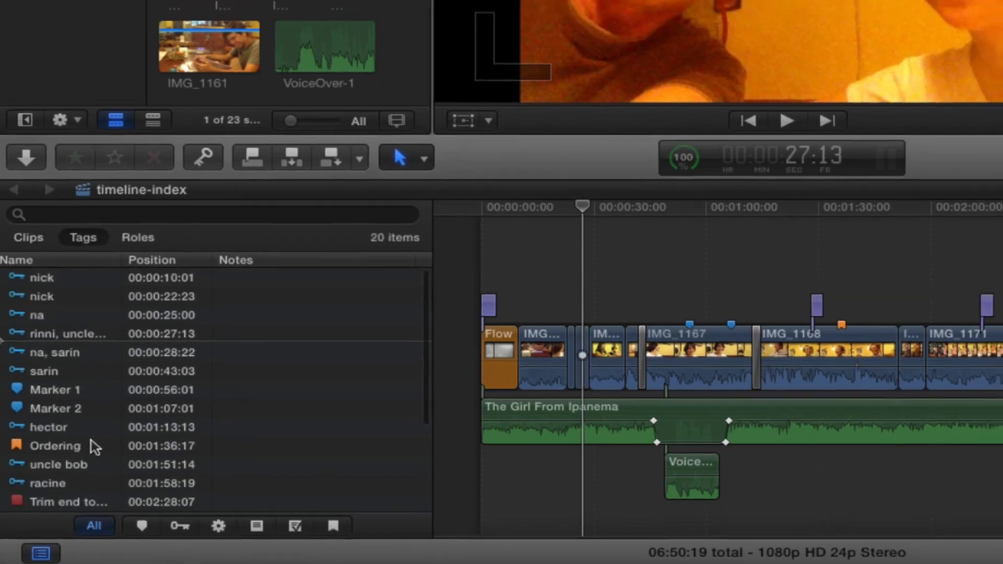
scroll(96, 412, "down", 4)
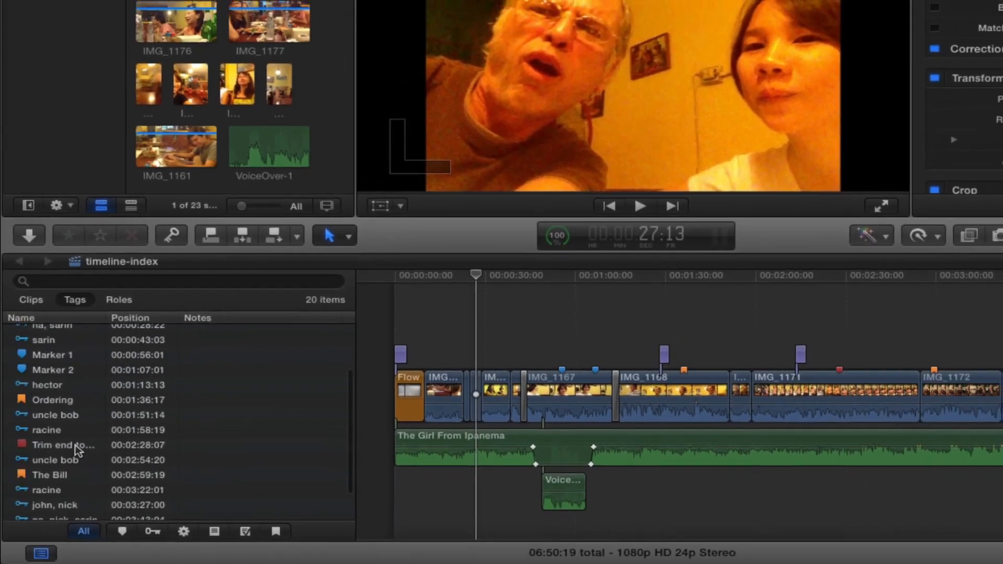
left_click(62, 450)
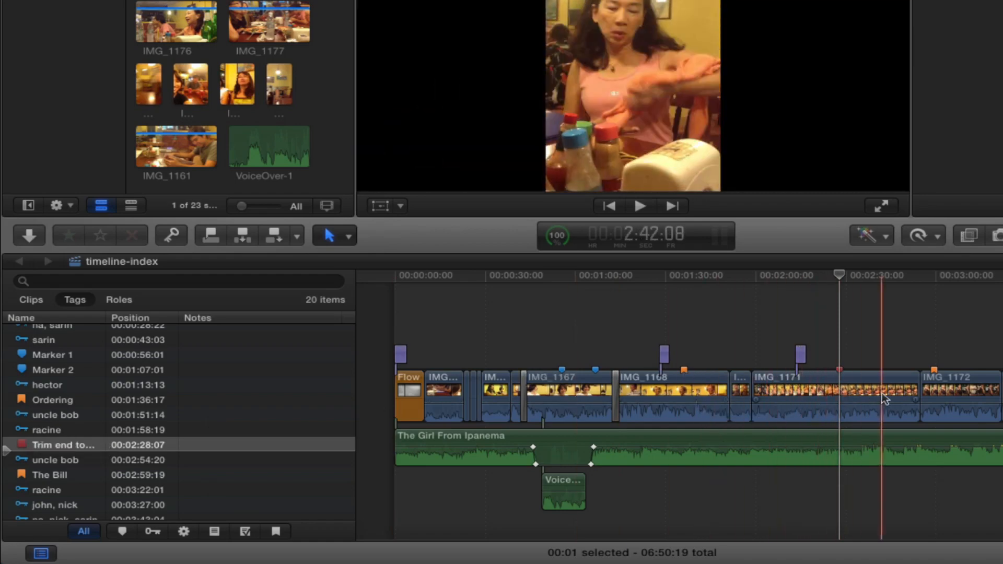
left_click_drag(915, 384, 842, 392)
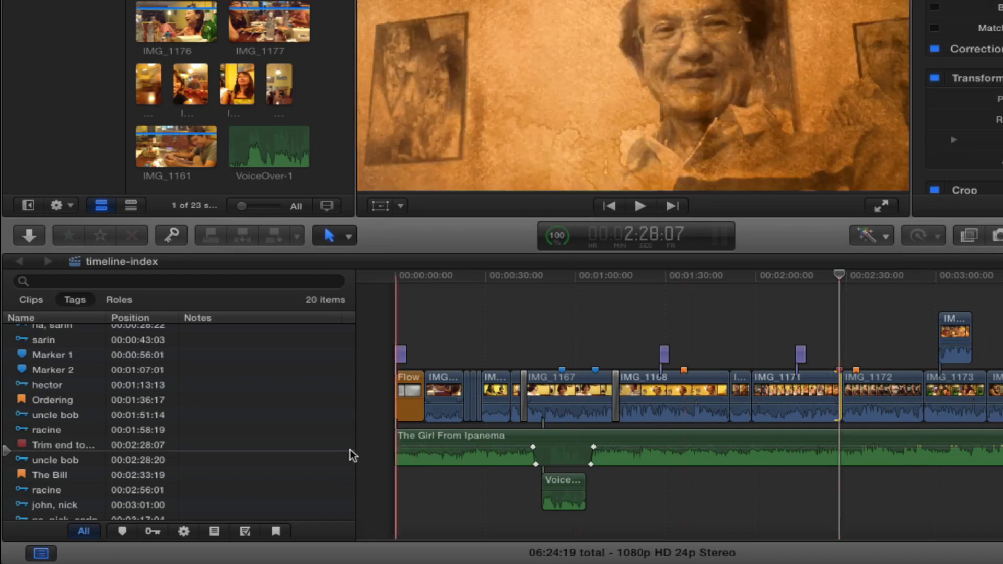
Mark the trim-end task as completed in the incomplete to-do list and move the playhead to 2:23:22
left_click(215, 531)
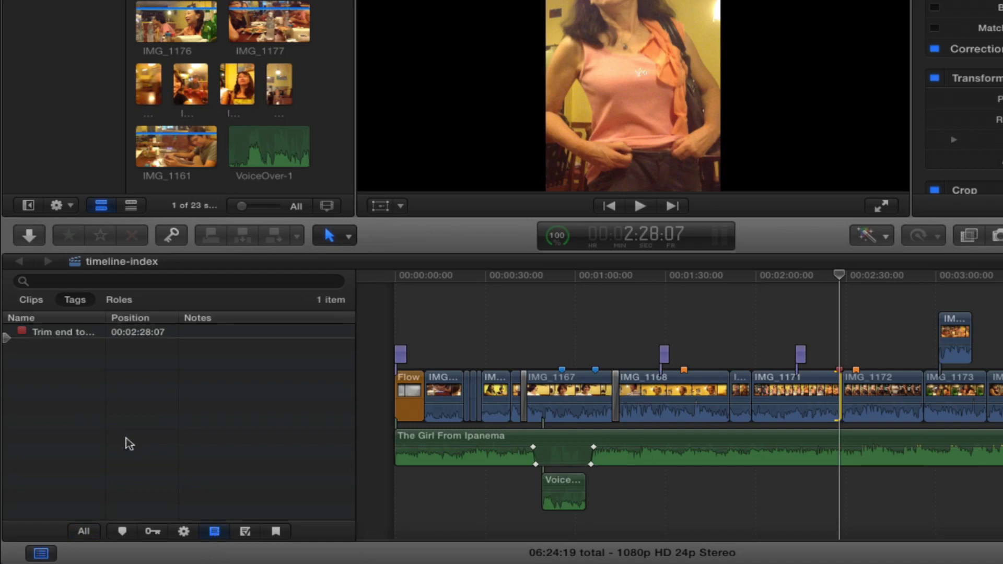
left_click(22, 331)
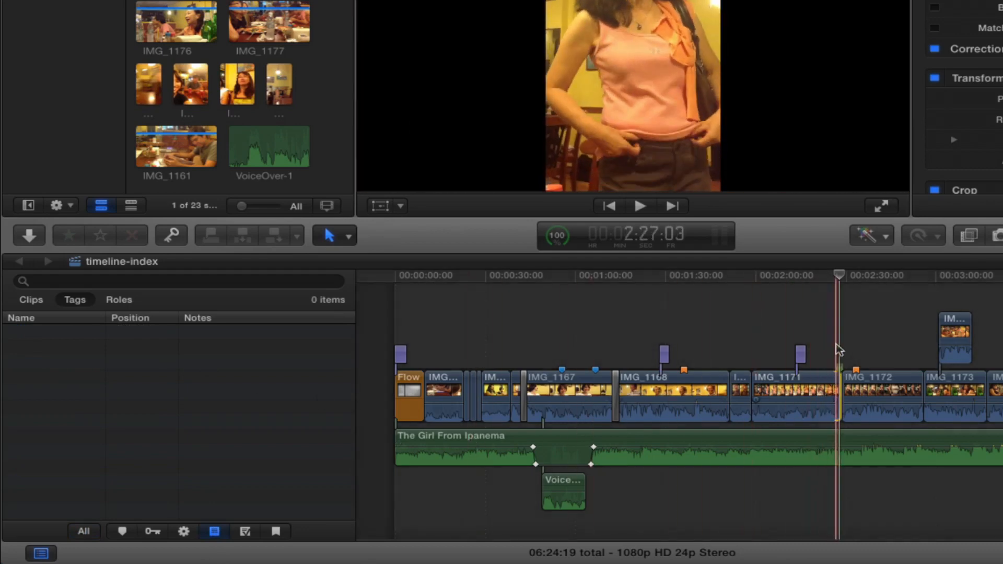
left_click_drag(839, 274, 827, 272)
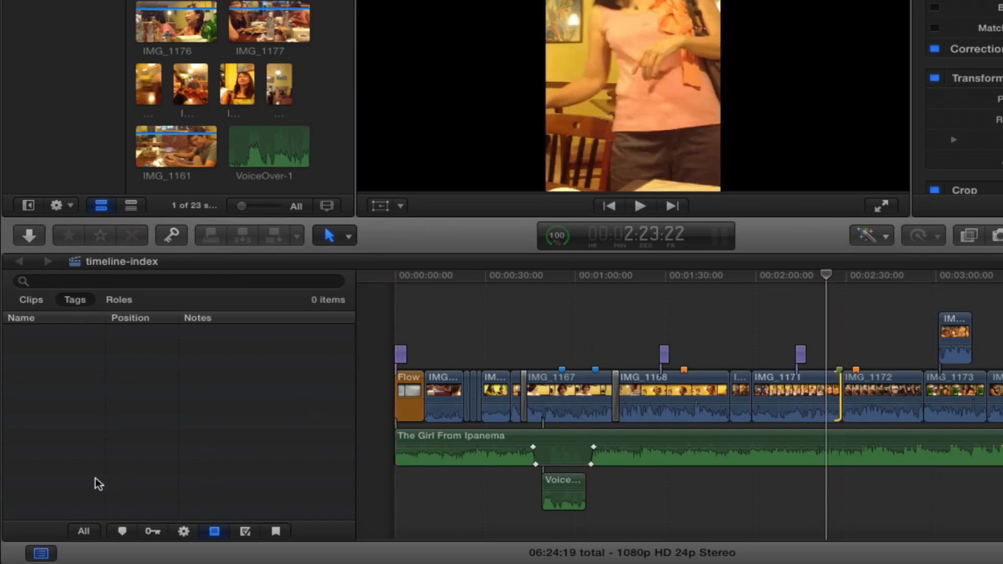
Examine the tags filtered to completed to-do items, chapter markers and keywords, and return the list to all tags
left_click(85, 532)
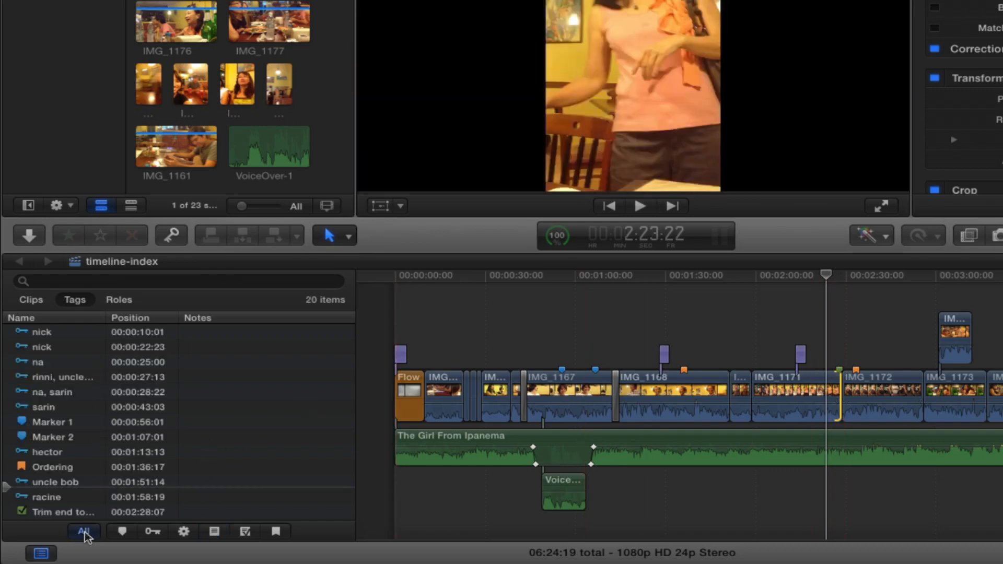
left_click(245, 532)
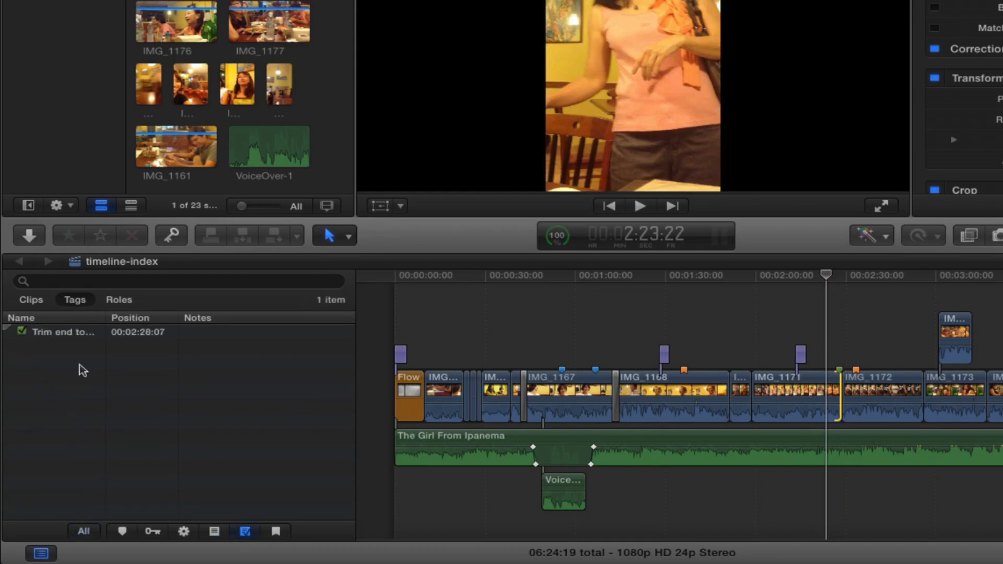
left_click(276, 532)
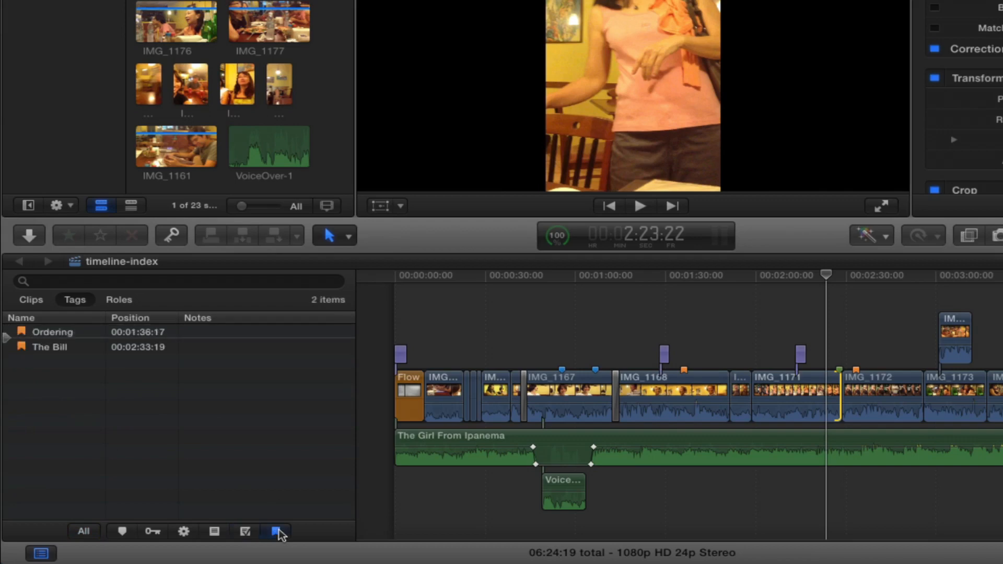
left_click(152, 531)
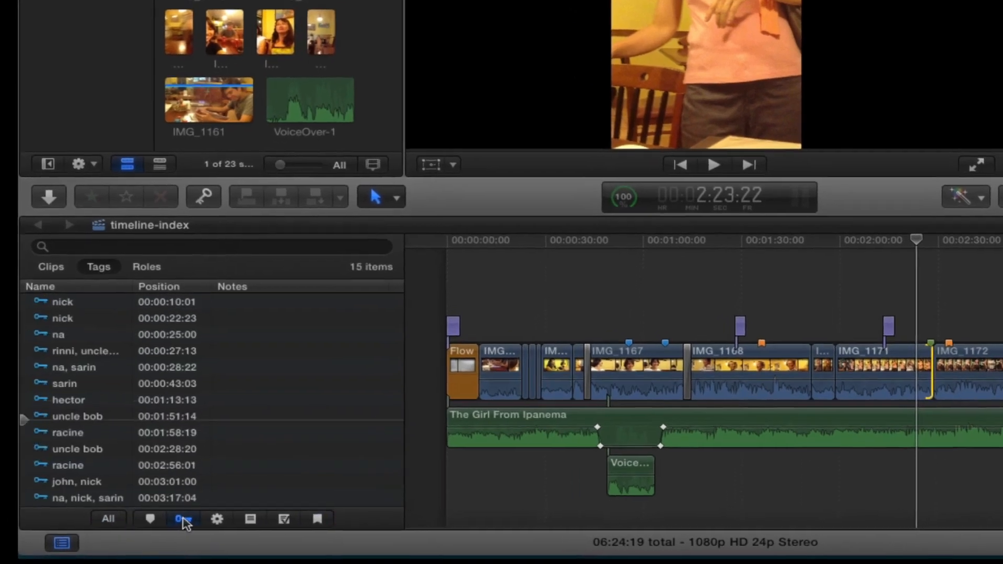
scroll(256, 361, "down", 3)
scroll(256, 357, "up", 3)
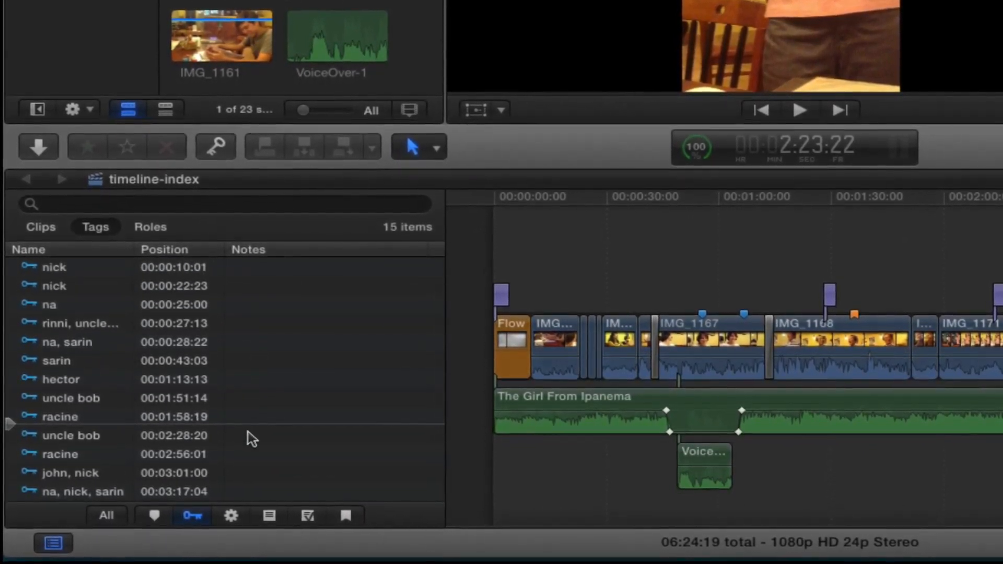
left_click(107, 516)
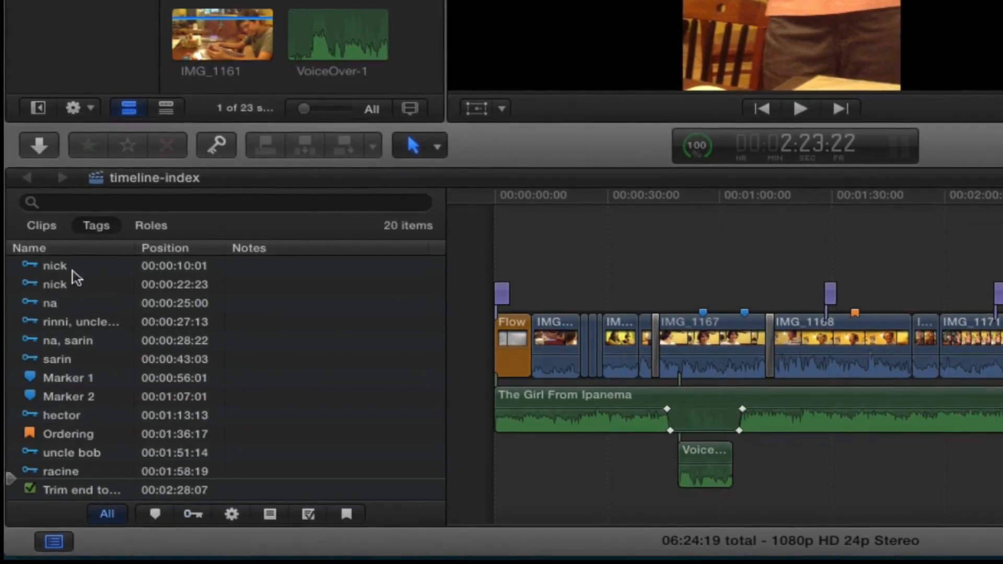
Search the clip index for "diss" and go through the three Cross Dissolve transitions, ending on the one at 3:47:14
left_click(41, 225)
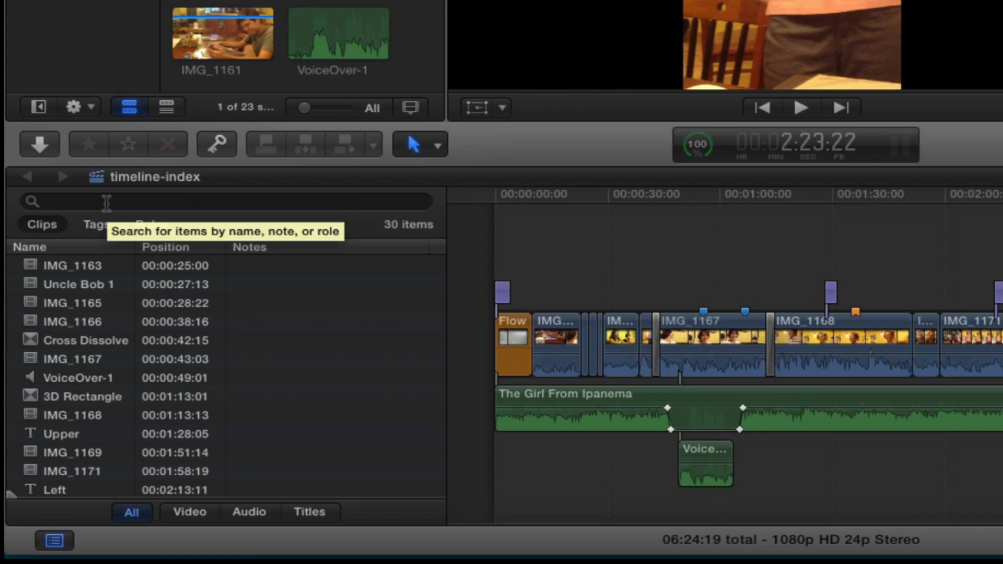
left_click(106, 202)
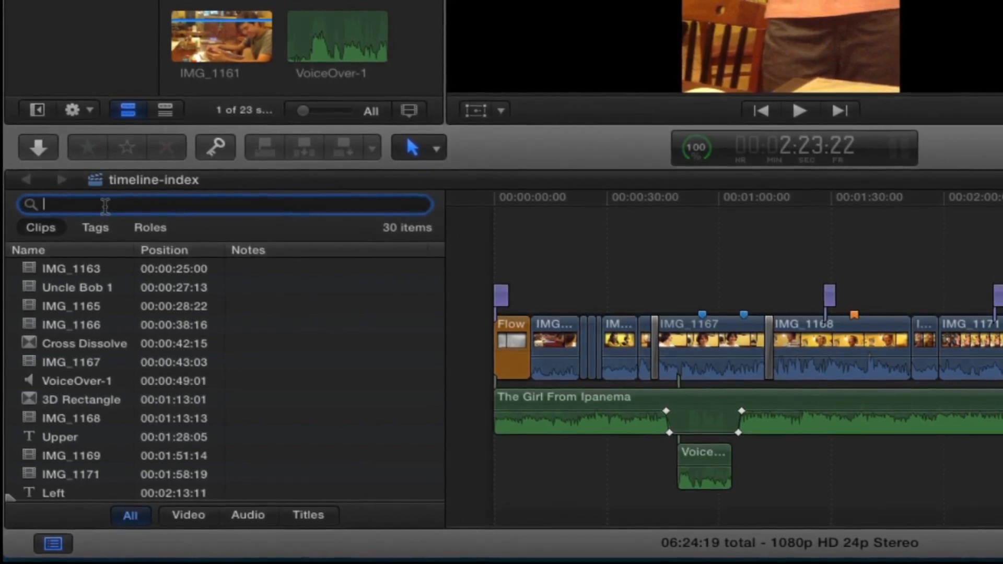
type("diss")
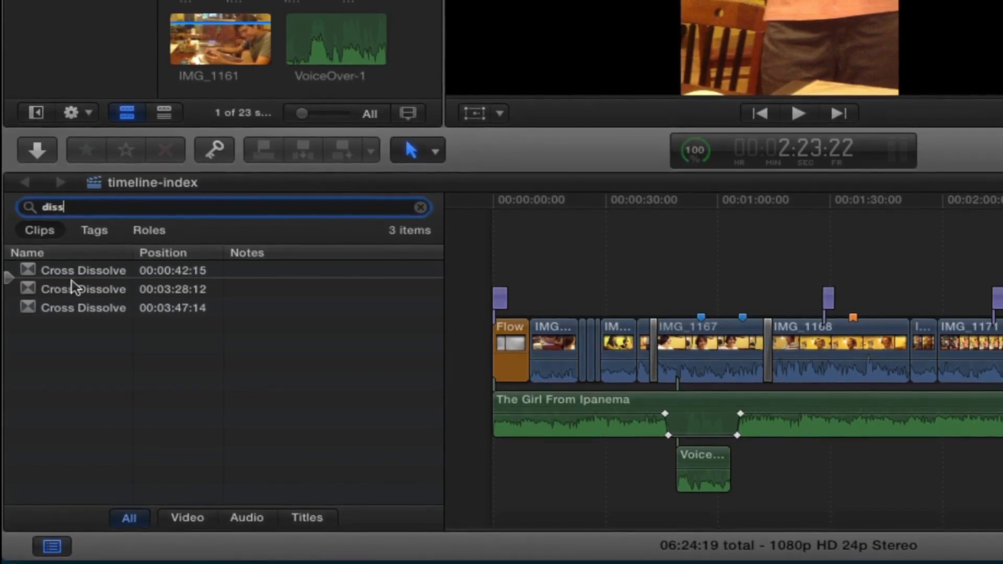
left_click(23, 271)
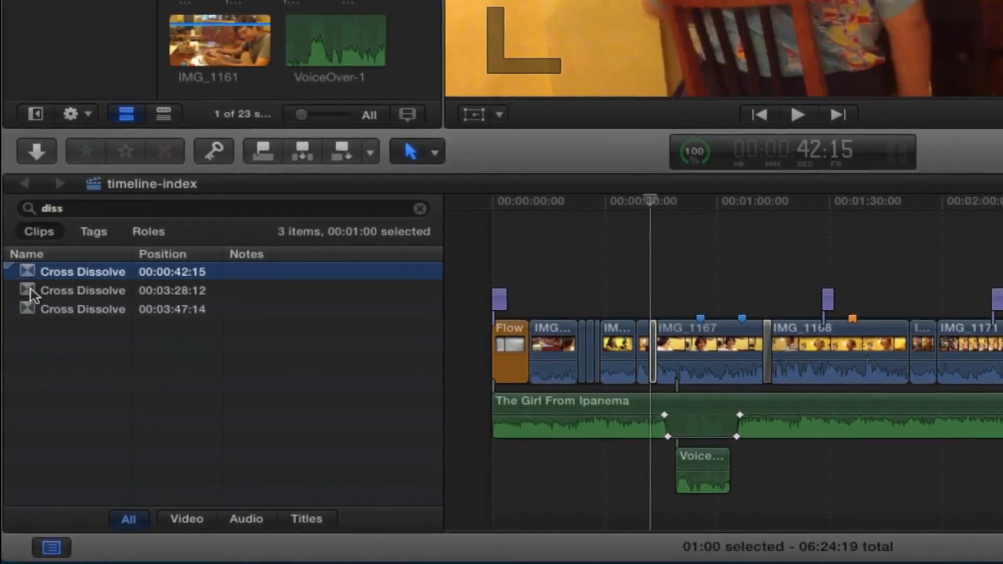
left_click(30, 291)
left_click(32, 311)
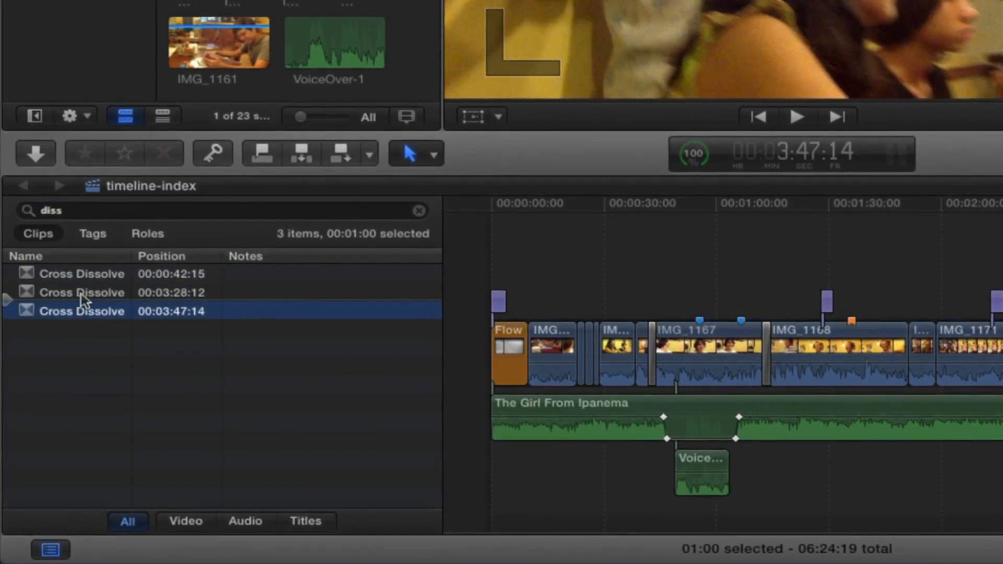
Replace the Cross Dissolve at 42:15 with the 3D Rectangle transition and clear the clip index search
left_click(90, 276)
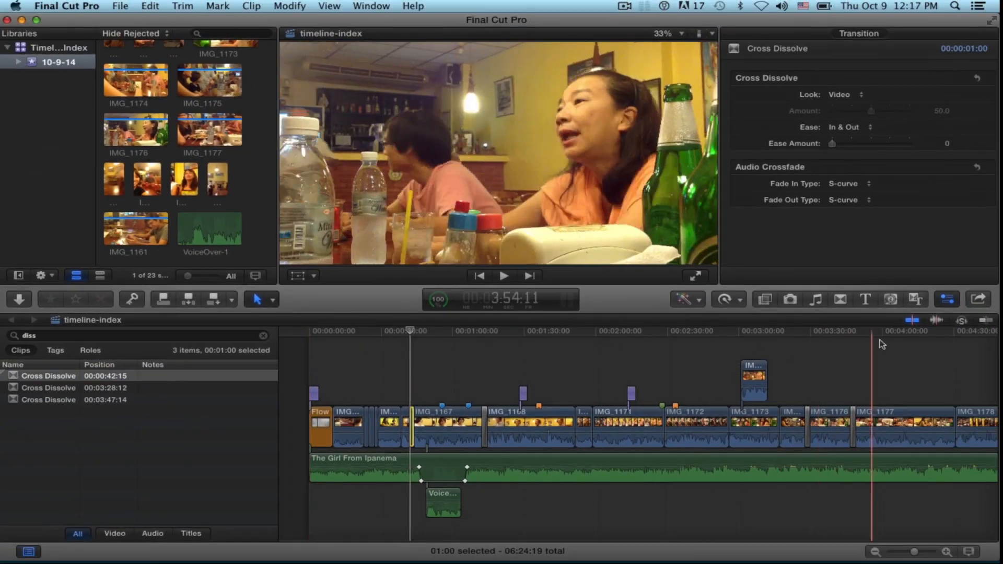
left_click(841, 300)
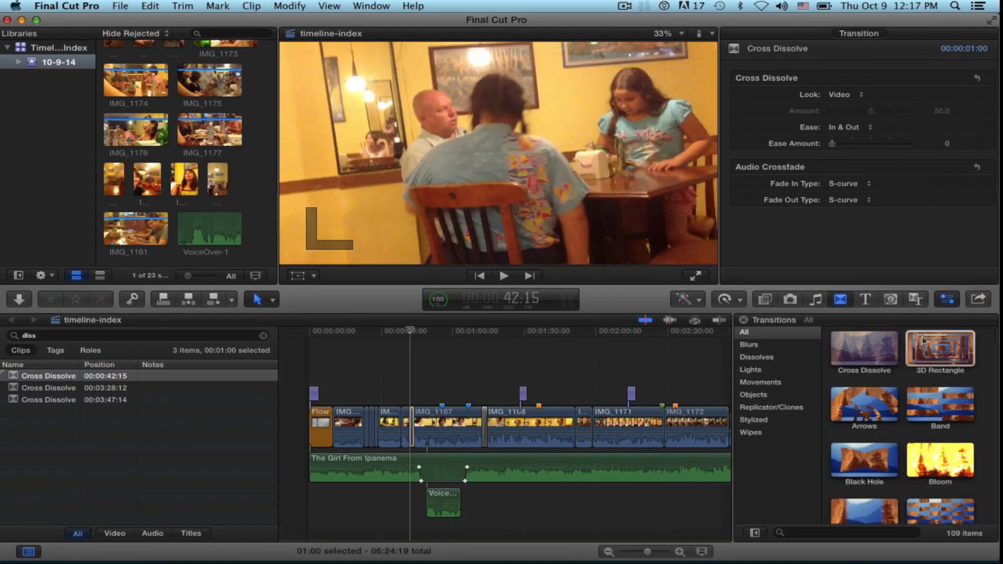
left_click(941, 352)
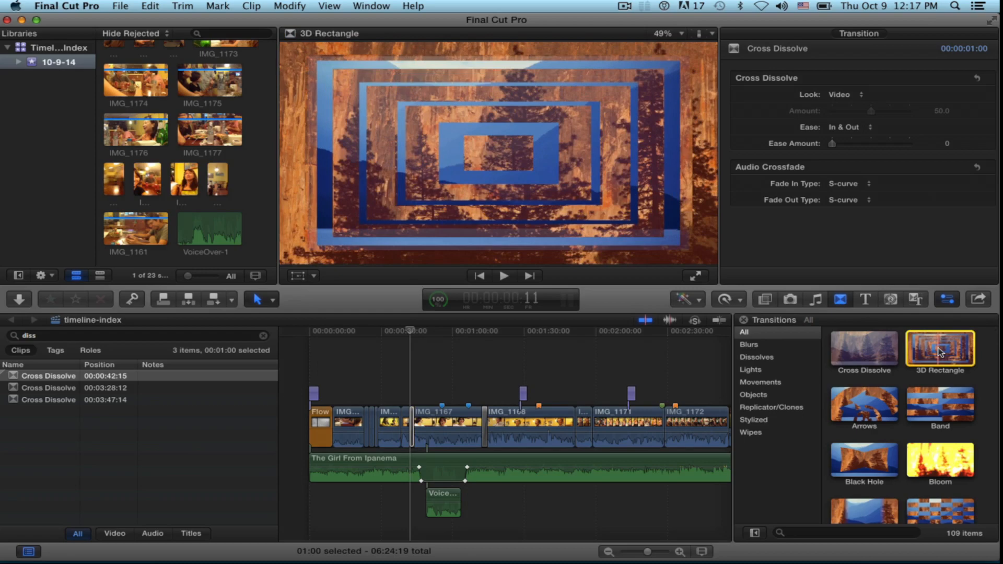
double_click(940, 351)
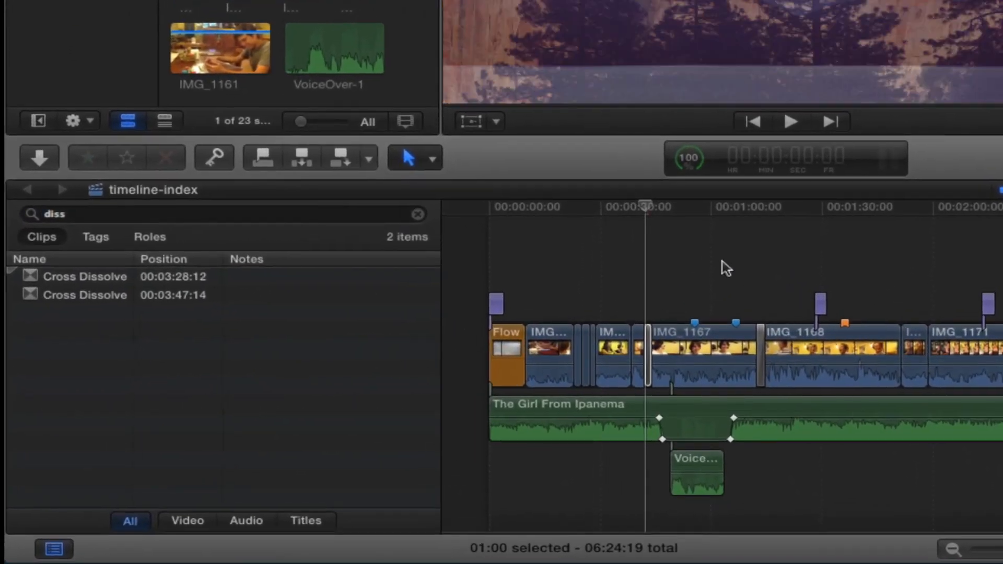
left_click(418, 215)
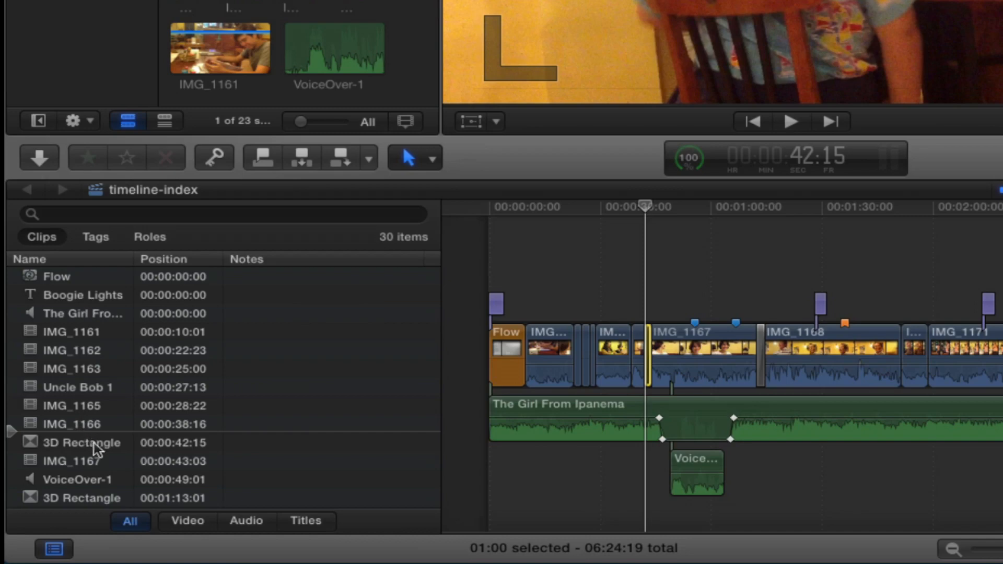
Turn off the Titles role in the timeline index and play the project from 1:26:17 across the middle title
left_click(150, 237)
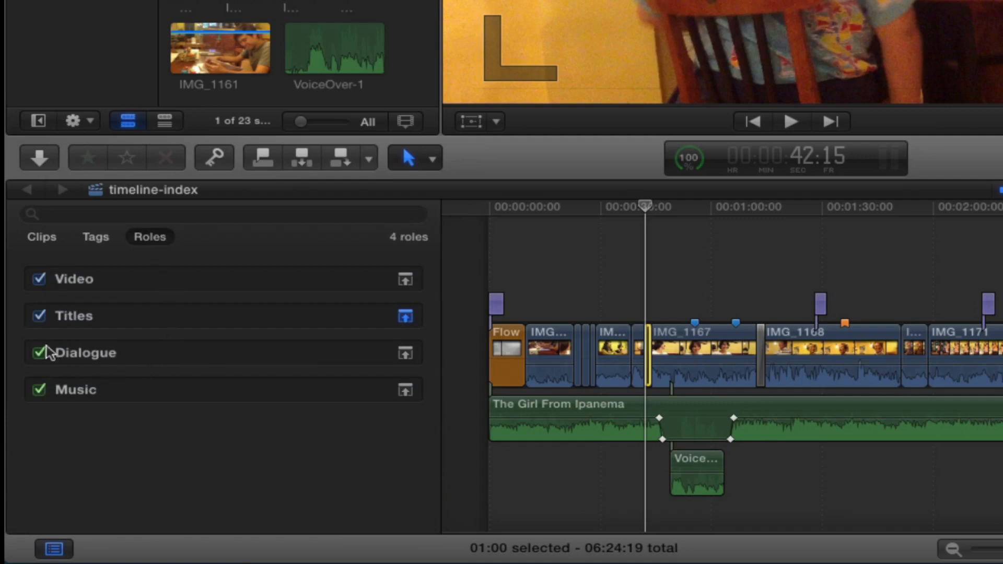
left_click(41, 320)
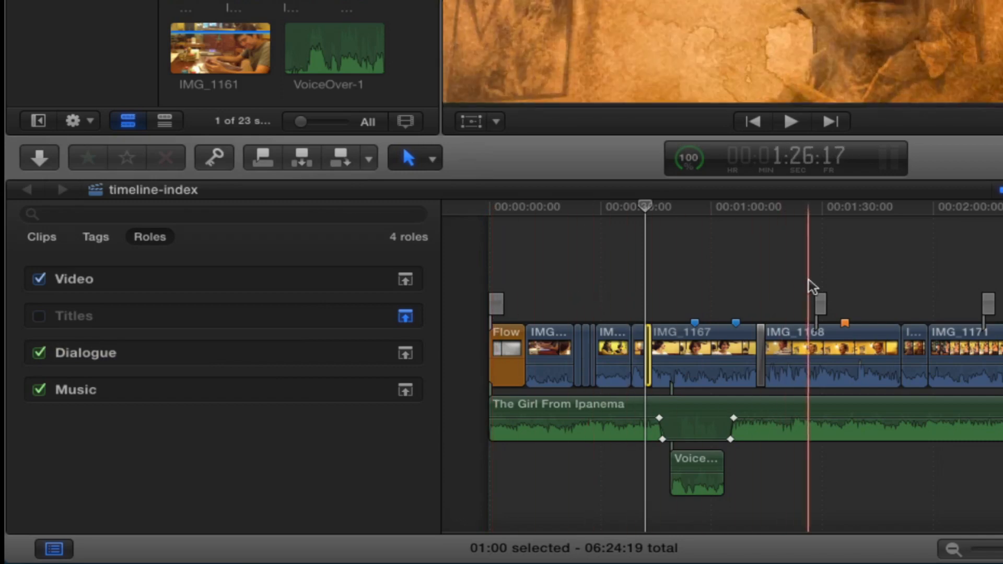
left_click(809, 282)
key("space")
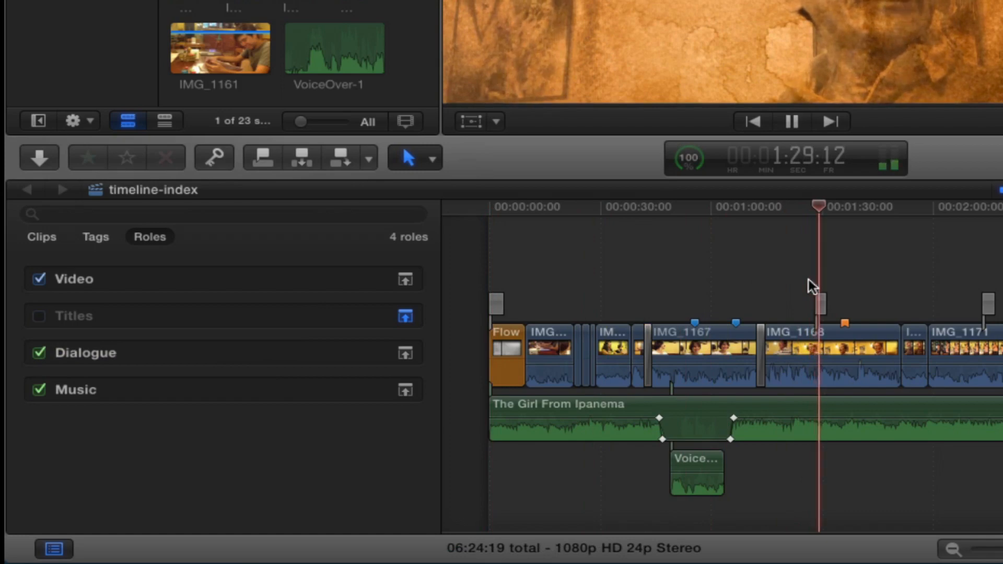
key("space")
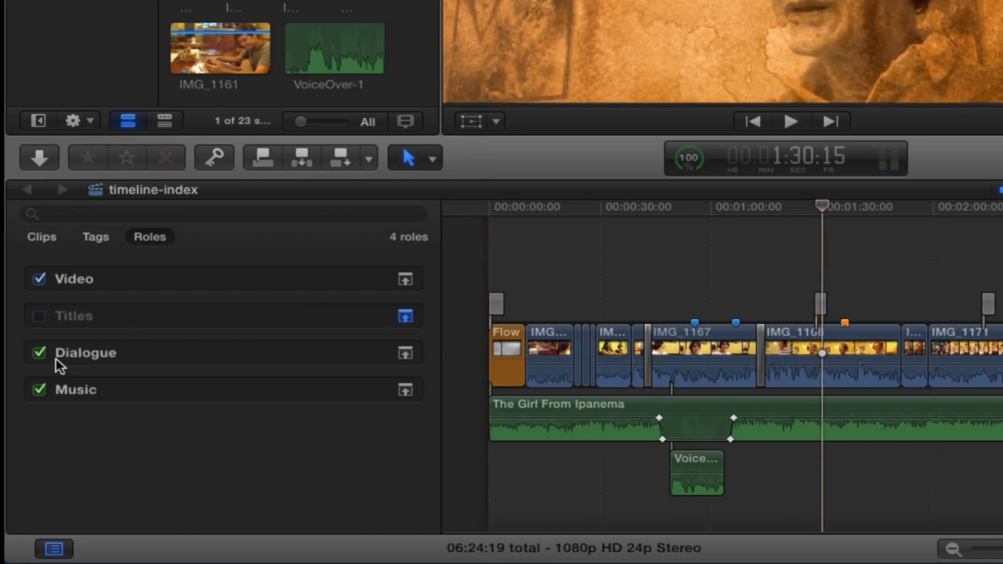
Turn off the Dialogue and Music roles, toggling Music on and off once more
left_click(41, 355)
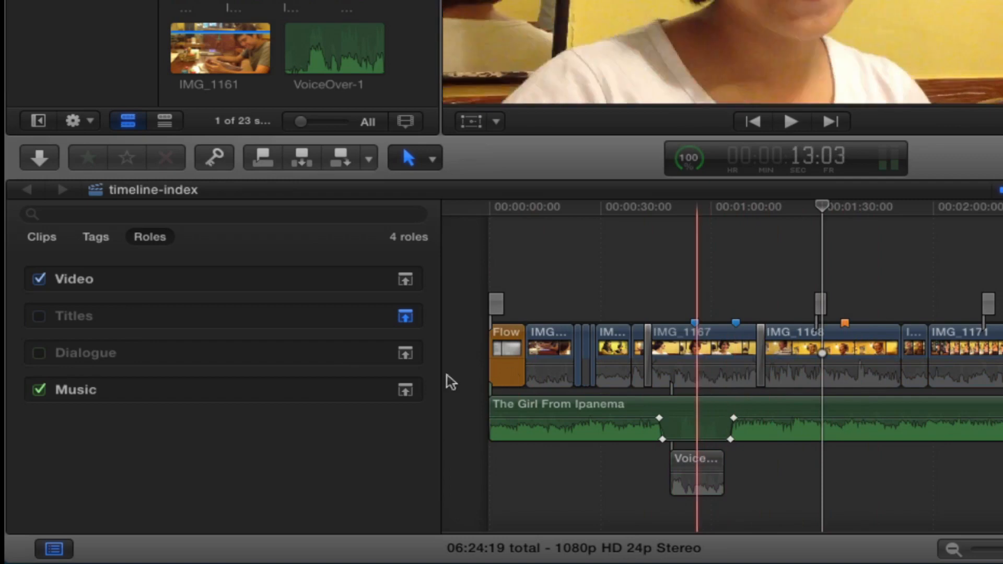
left_click(40, 390)
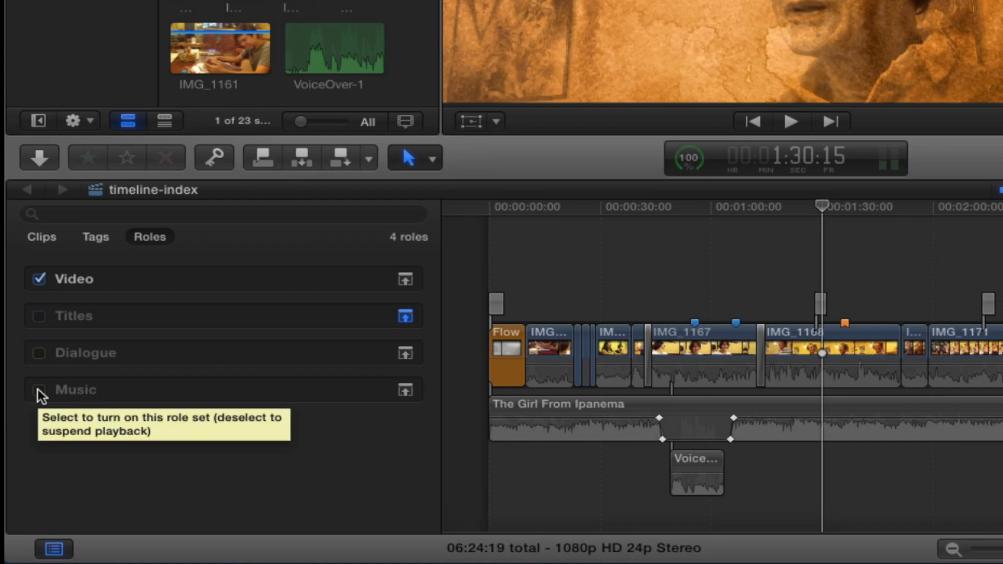
left_click(38, 391)
left_click(39, 391)
Turn the Music, Dialogue and Titles roles back on
left_click(39, 390)
left_click(39, 351)
left_click(40, 316)
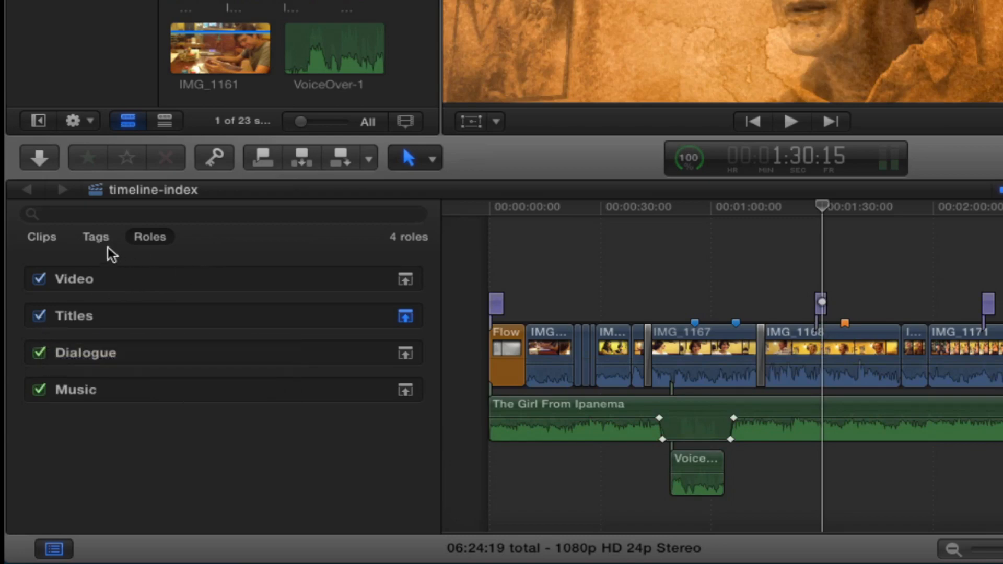
Open the notes entry of IMG_1161 in the clip list, leave it empty and select the clip at 27:13
left_click(37, 237)
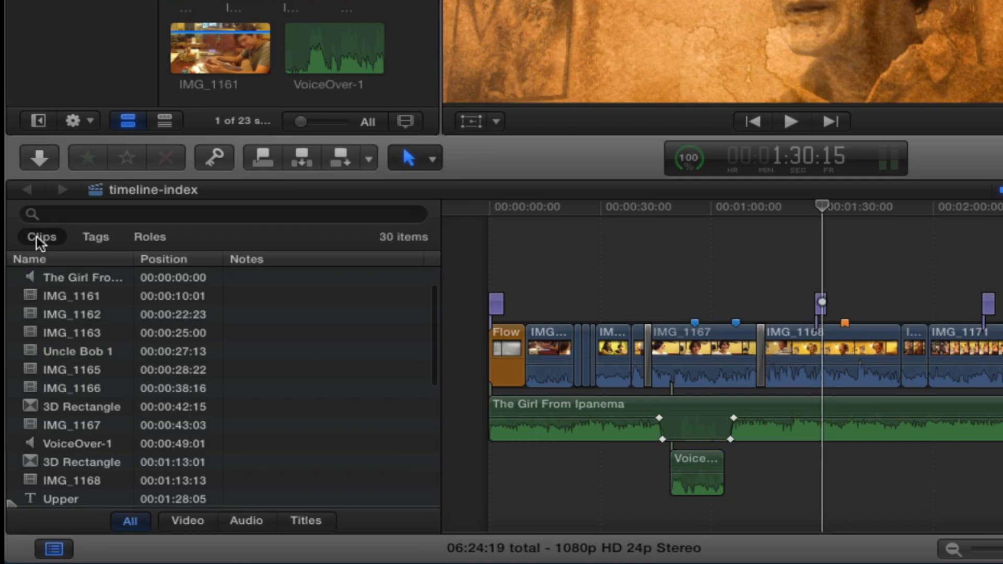
left_click(280, 297)
left_click(280, 296)
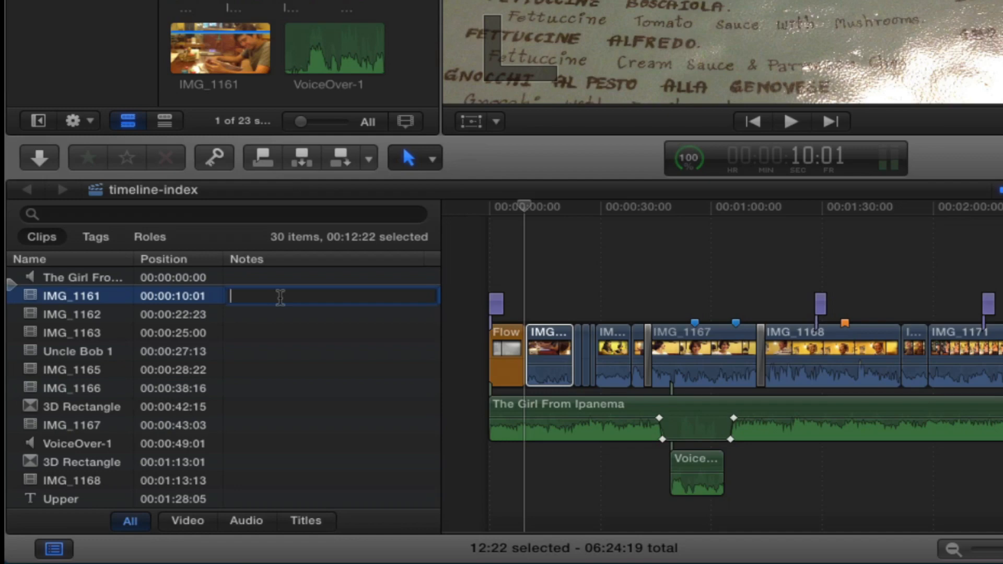
left_click(277, 359)
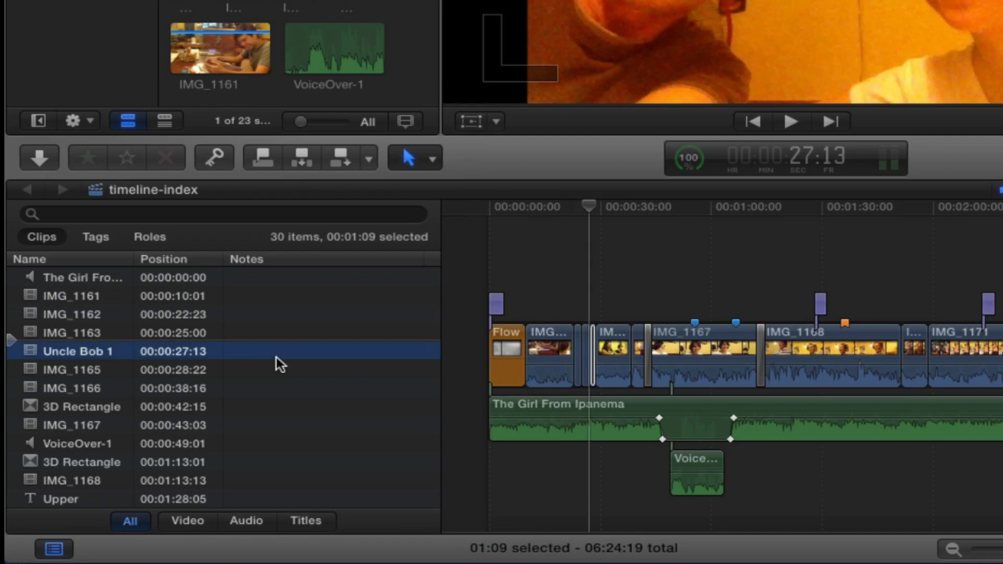
Filter the clip list to titles only and return it to showing all clips from the beginning
left_click(309, 520)
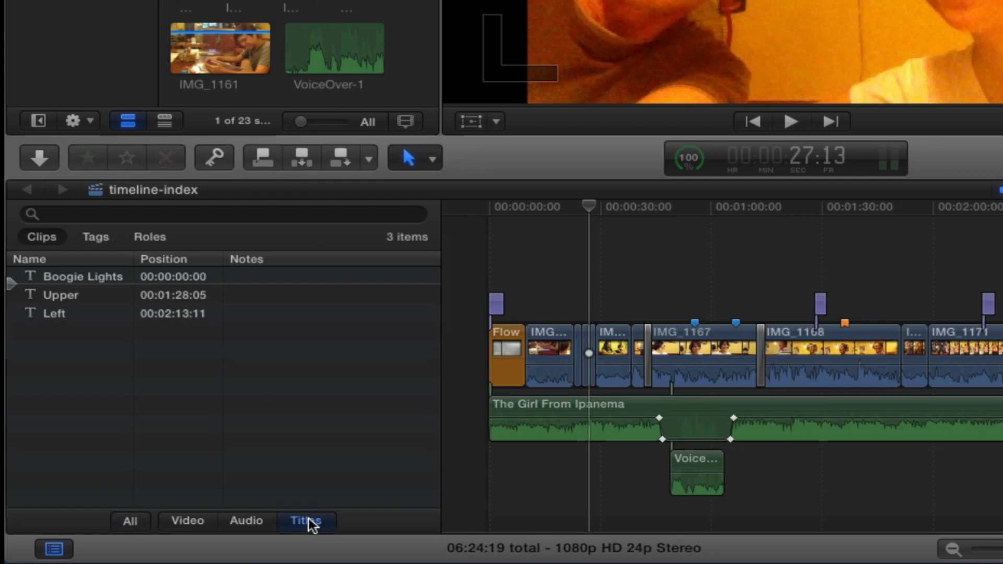
left_click(131, 522)
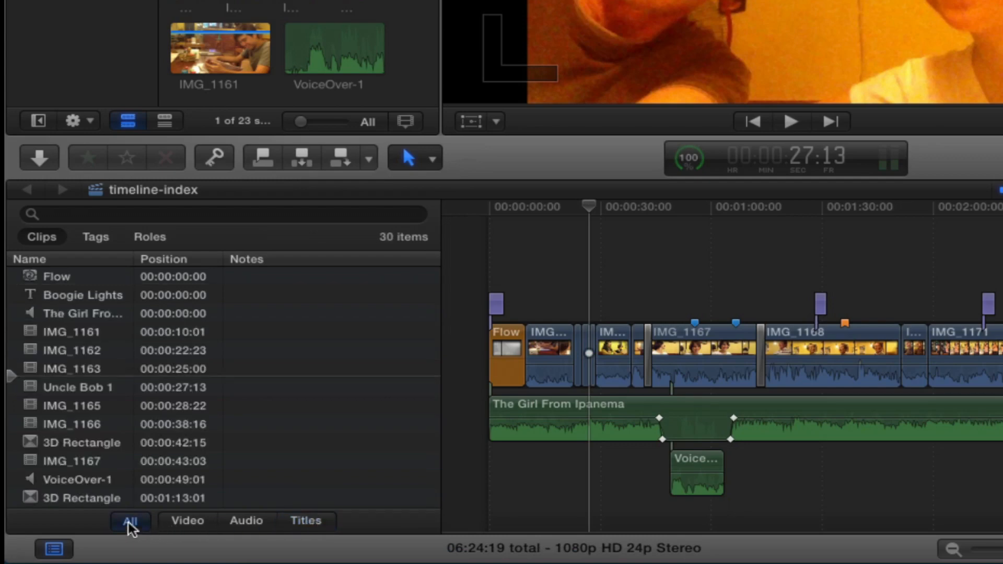
scroll(343, 405, "up", 2)
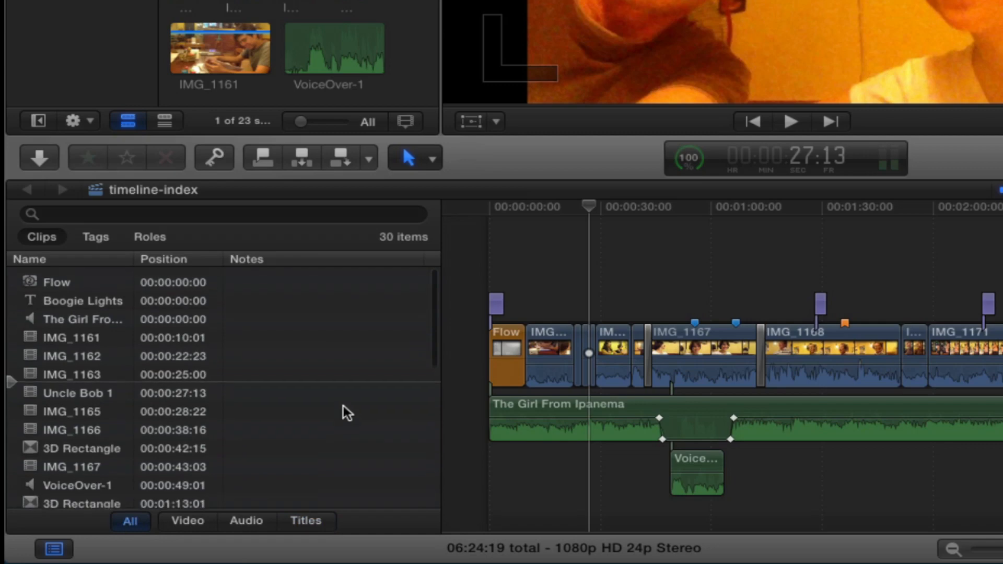